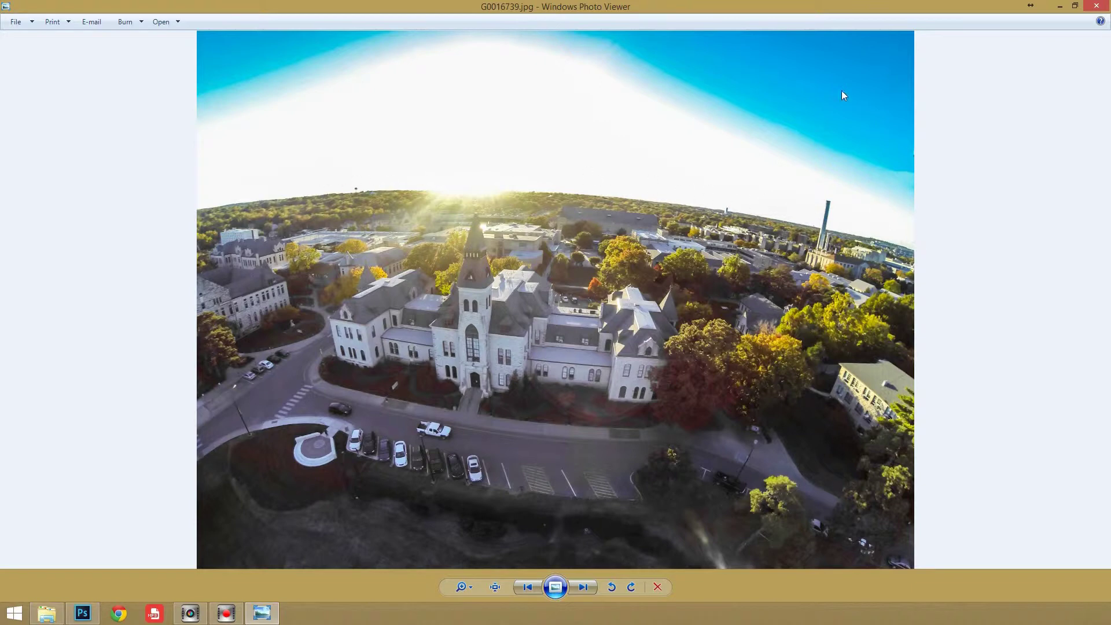
# Close the first photo preview, then view the Manhattan photo G0046656.jpg full-screen and close the viewer
pyautogui.moveTo(669, 5); pyautogui.dragTo(383, 162)
pyautogui.press('super+Down')
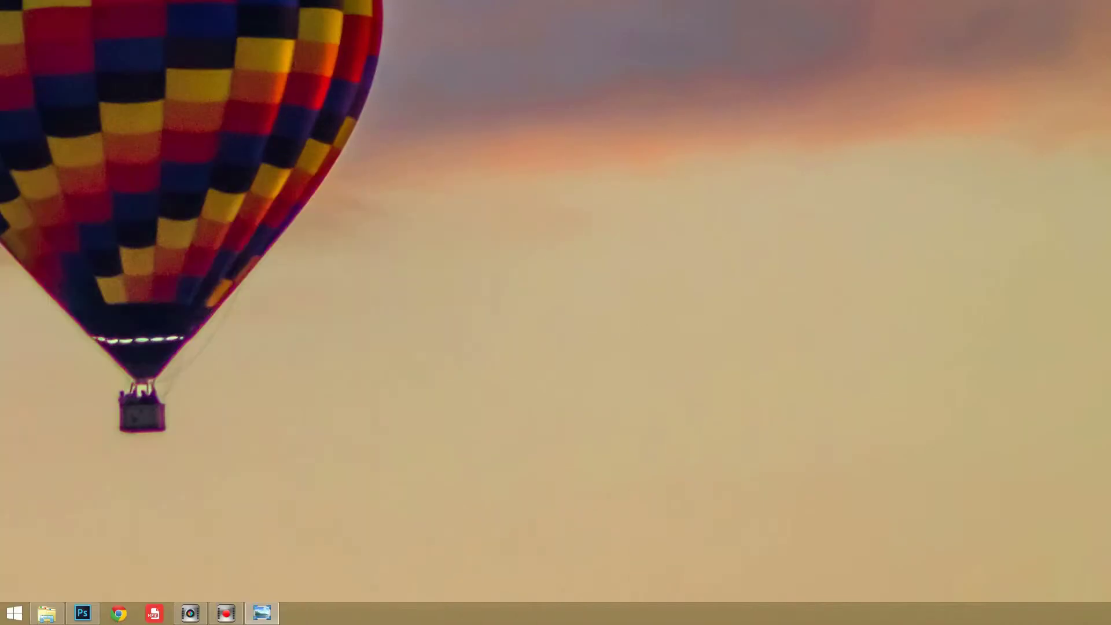
pyautogui.hotkey('alt', 'F4')
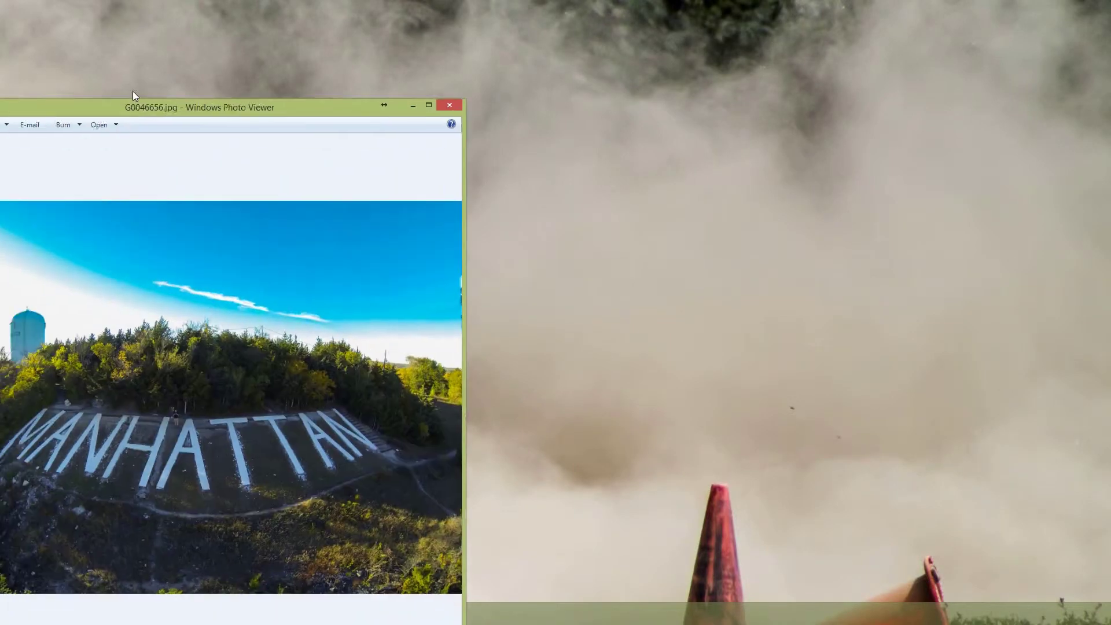
pyautogui.moveTo(133, 96); pyautogui.dragTo(232, 2)
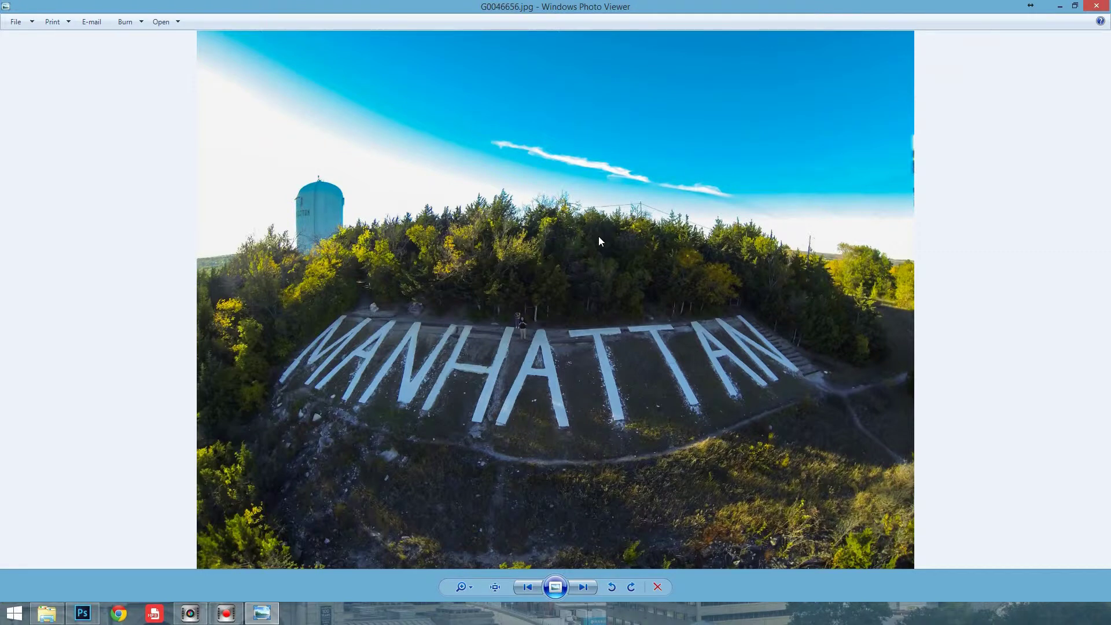
pyautogui.click(1096, 5)
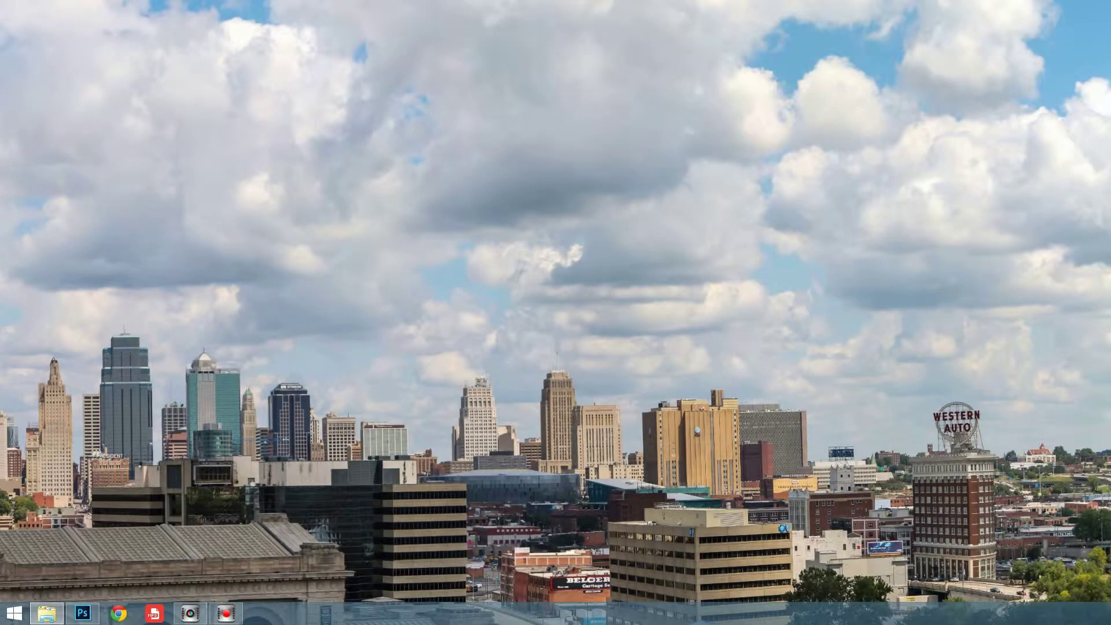
# Bring up Photoshop maximized and open G0016739.jpg, the Anderson Hall aerial photo
pyautogui.click(83, 613)
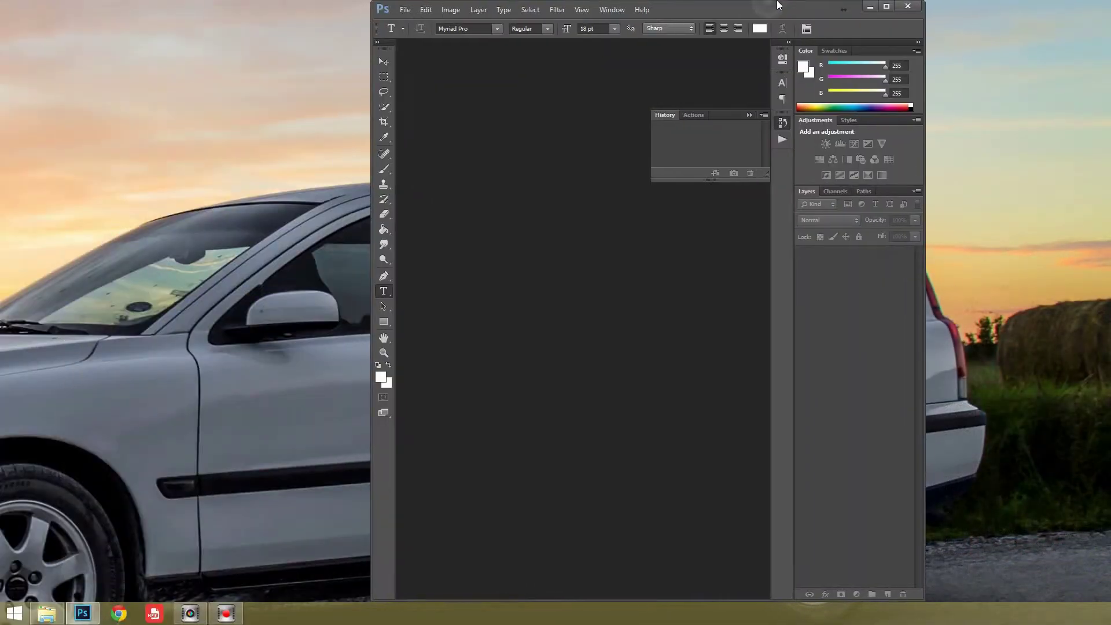
pyautogui.doubleClick(776, 7)
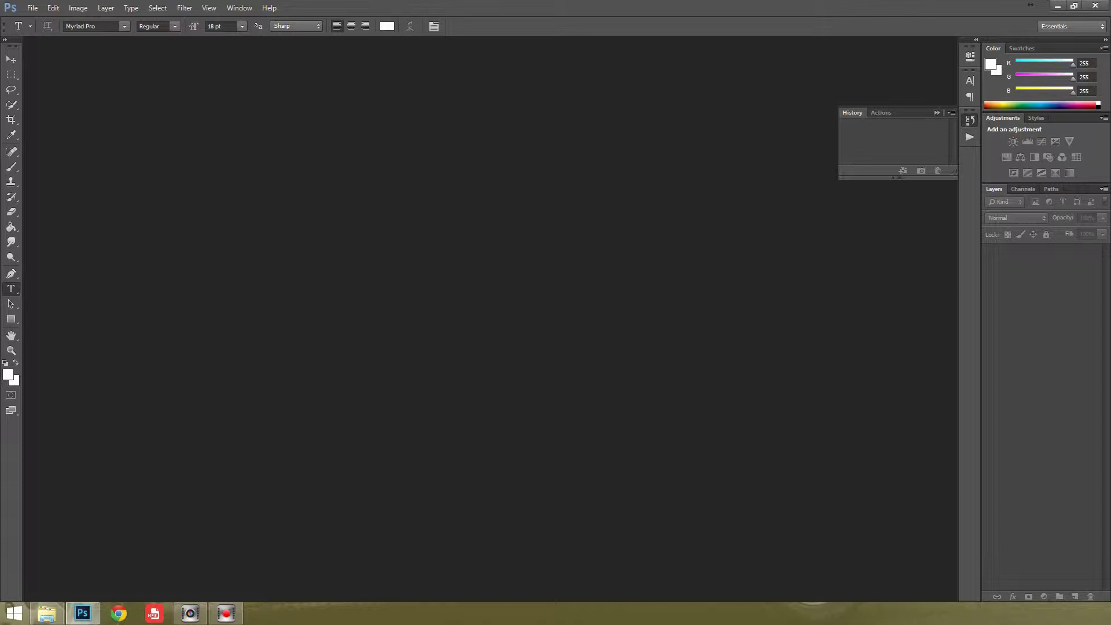
pyautogui.moveTo(168, 286); pyautogui.dragTo(202, 282)
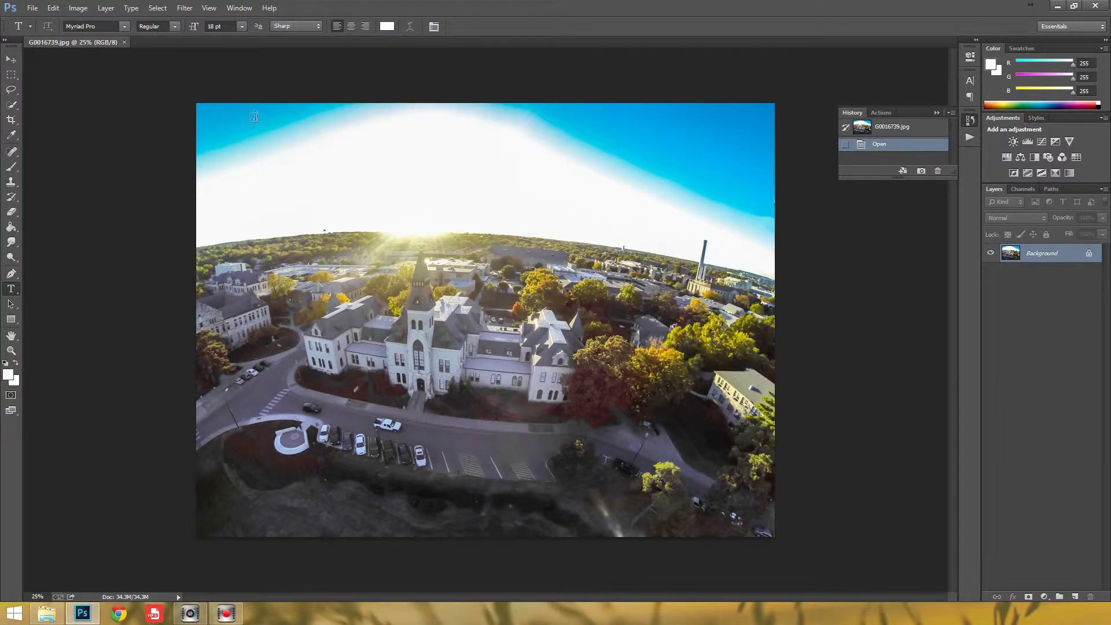
# Open Adaptive Wide Angle on the photo with Fisheye correction at 2.77 mm, crop factor 5.42
pyautogui.click(185, 7)
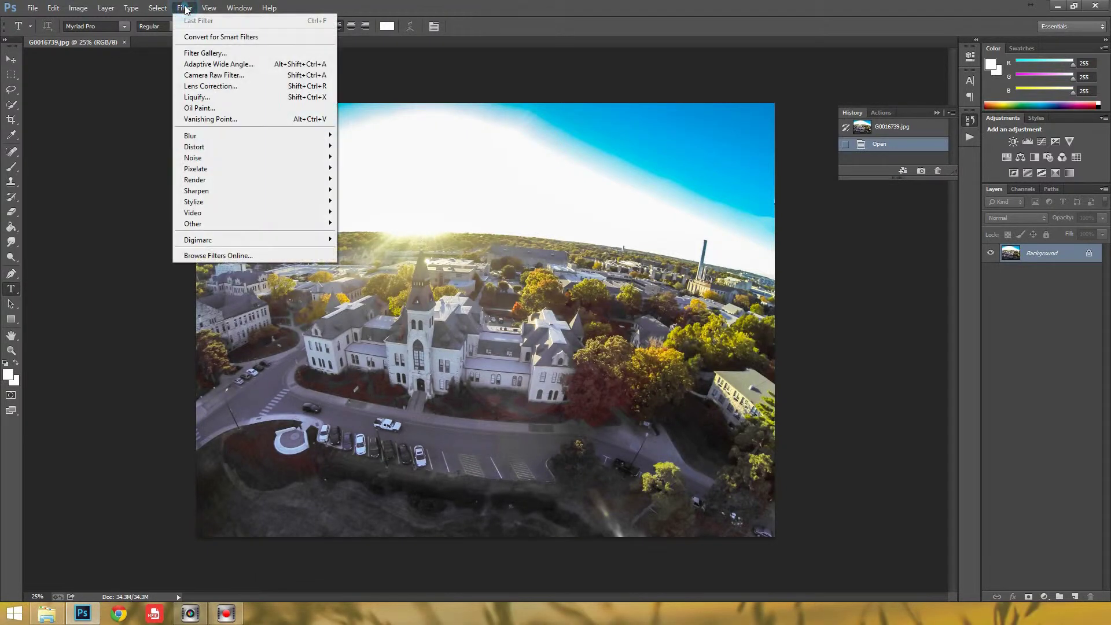
pyautogui.click(206, 66)
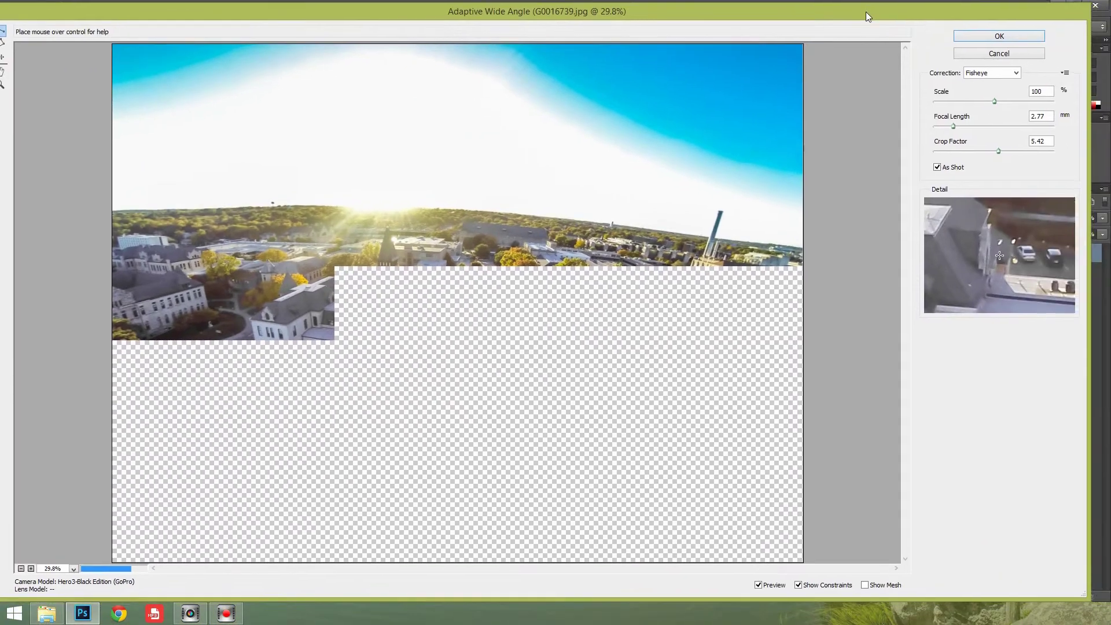
pyautogui.moveTo(865, 12); pyautogui.dragTo(883, 9)
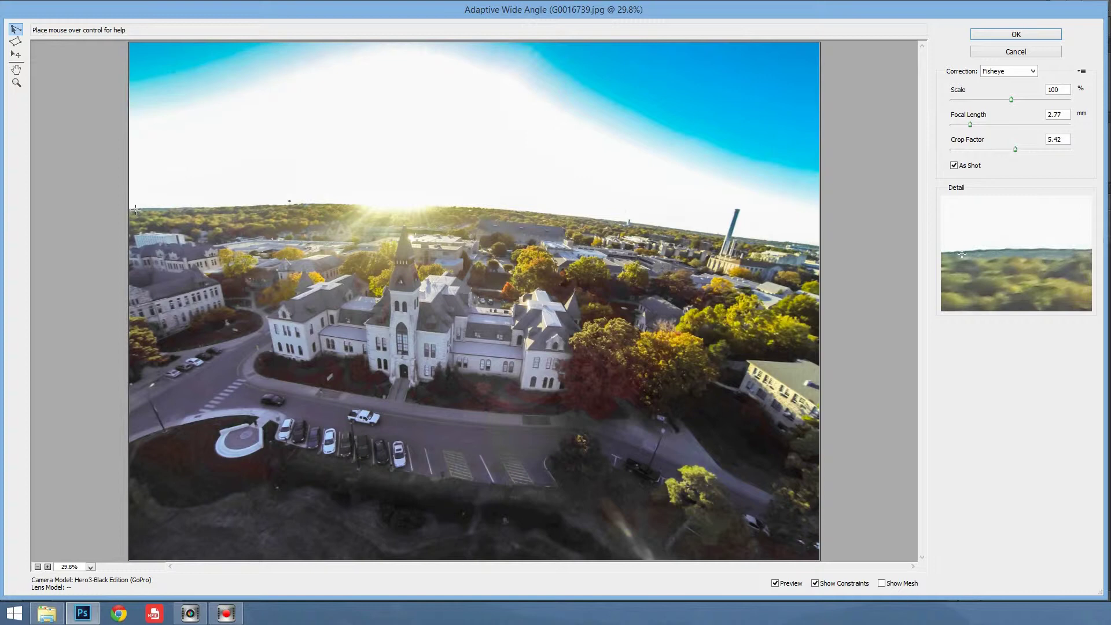
# Draw a constraint across the horizon and bend it to straighten the skyline, raising focal length to 3.57 mm
pyautogui.click(136, 209)
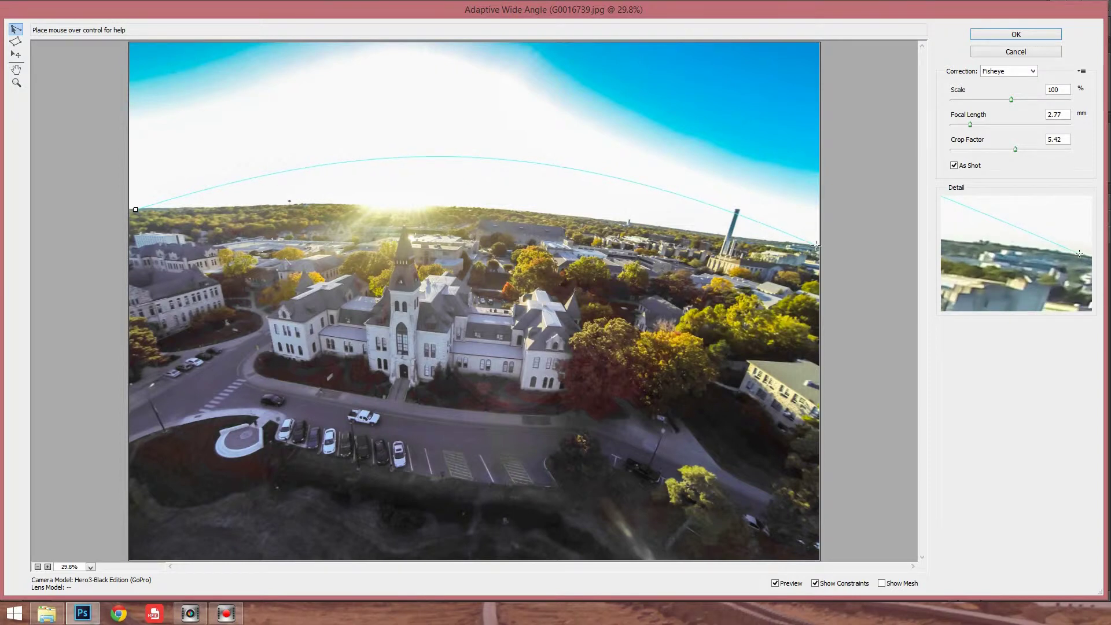
pyautogui.click(816, 246)
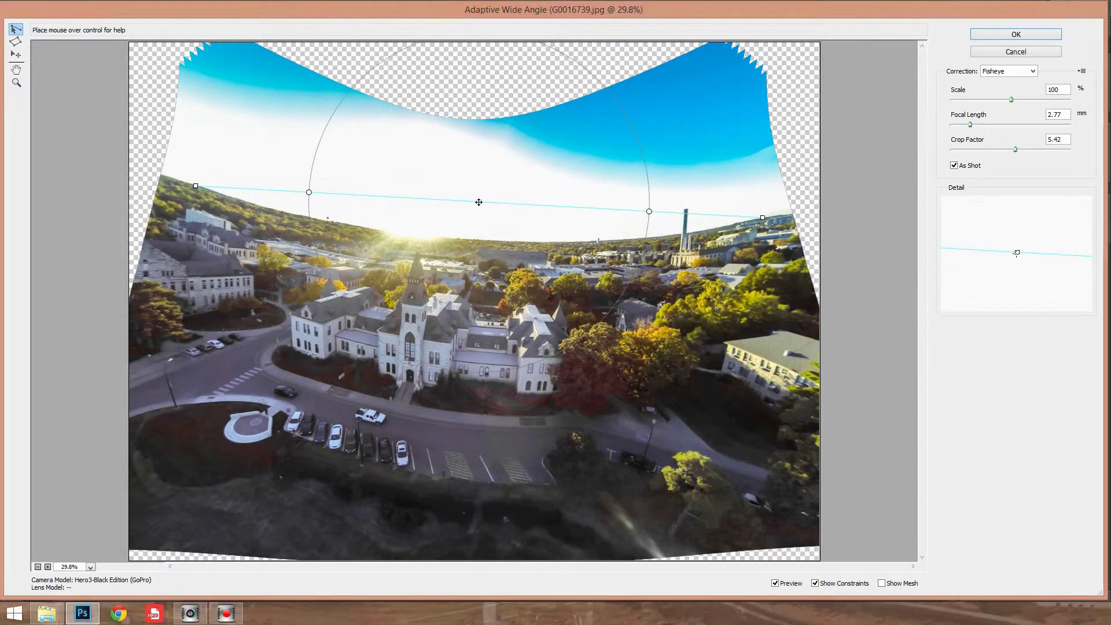
pyautogui.moveTo(479, 202); pyautogui.dragTo(478, 224)
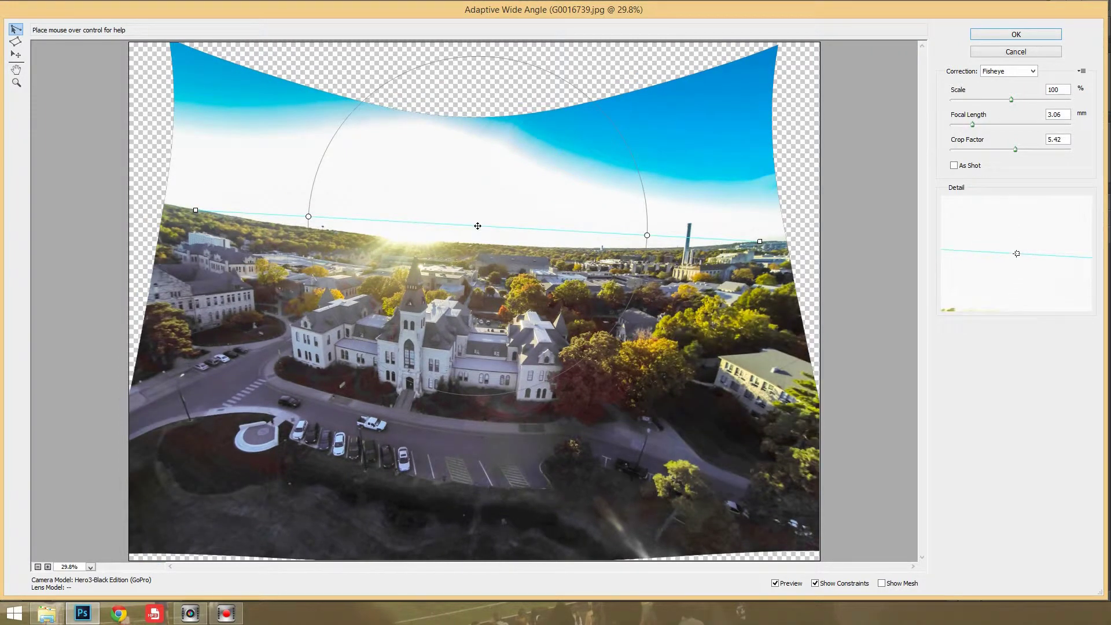
pyautogui.moveTo(477, 226); pyautogui.dragTo(479, 233)
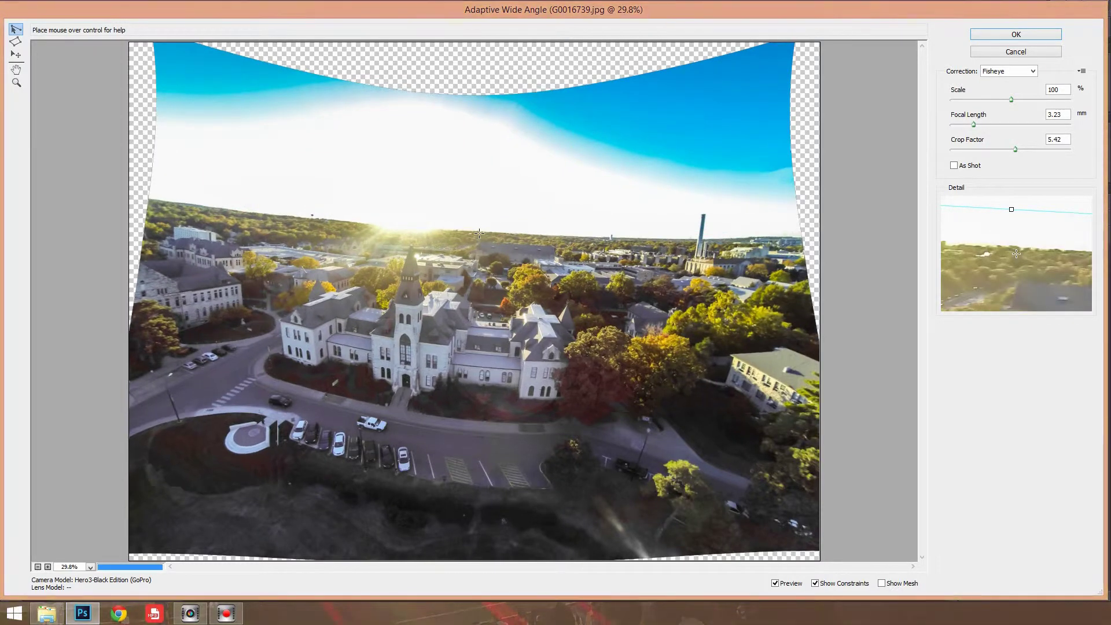
pyautogui.moveTo(477, 221); pyautogui.dragTo(478, 230)
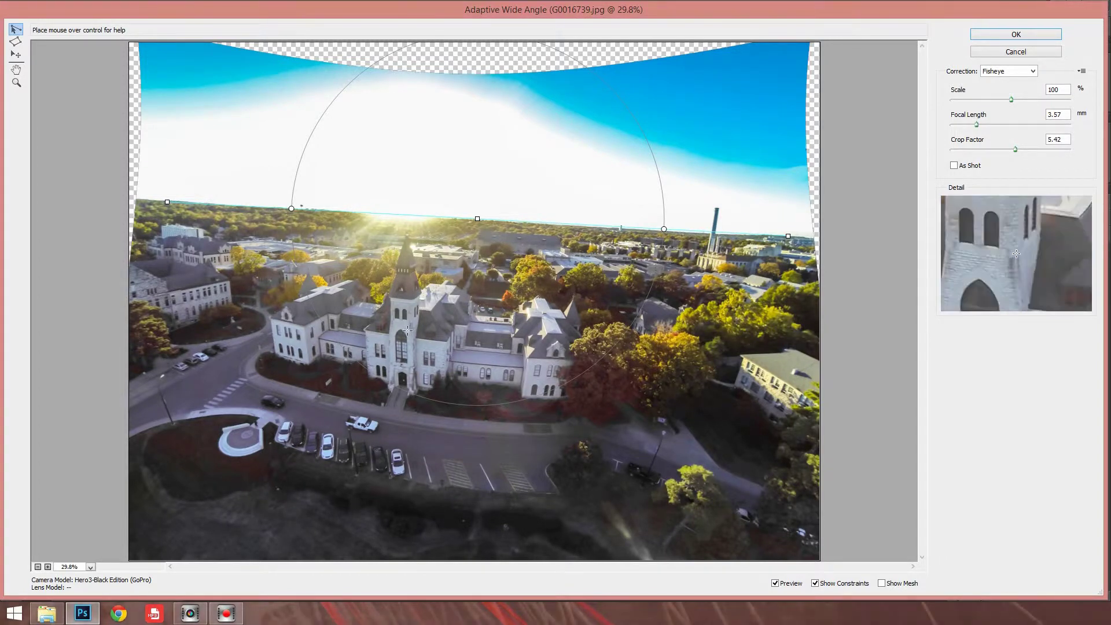
# Add a second constraint along the road's edge and apply the Adaptive Wide Angle correction
pyautogui.click(245, 383)
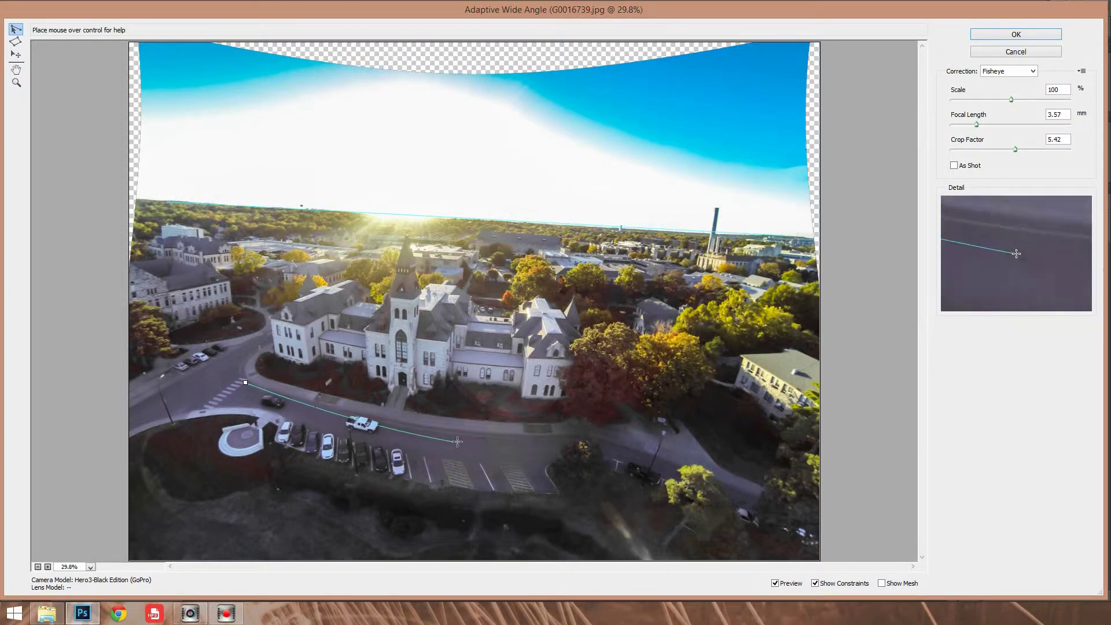
pyautogui.click(564, 437)
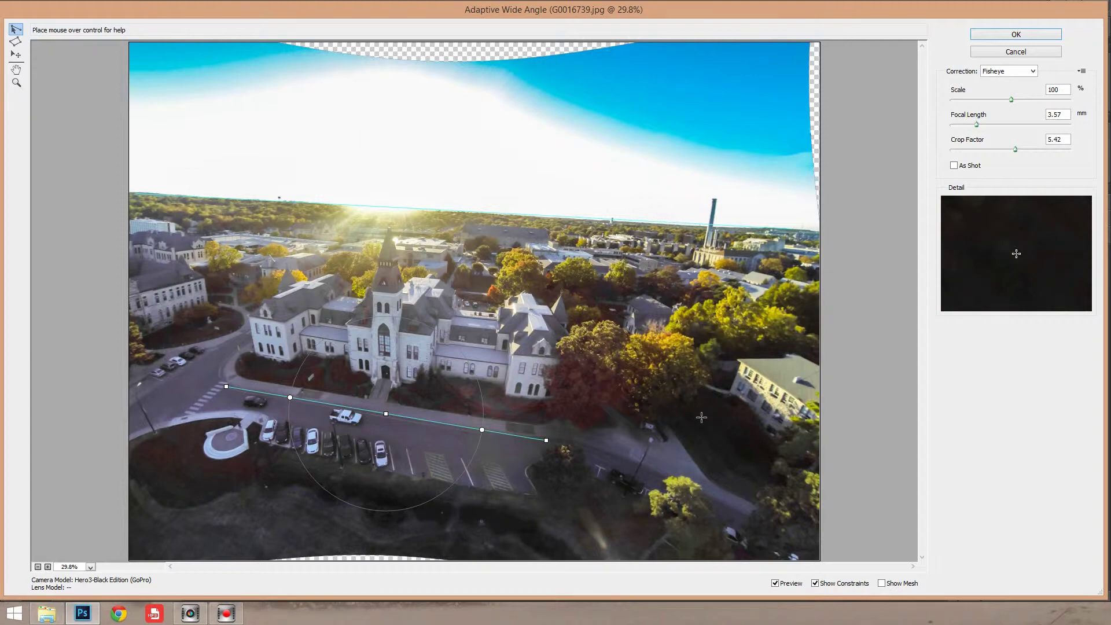
pyautogui.click(1003, 35)
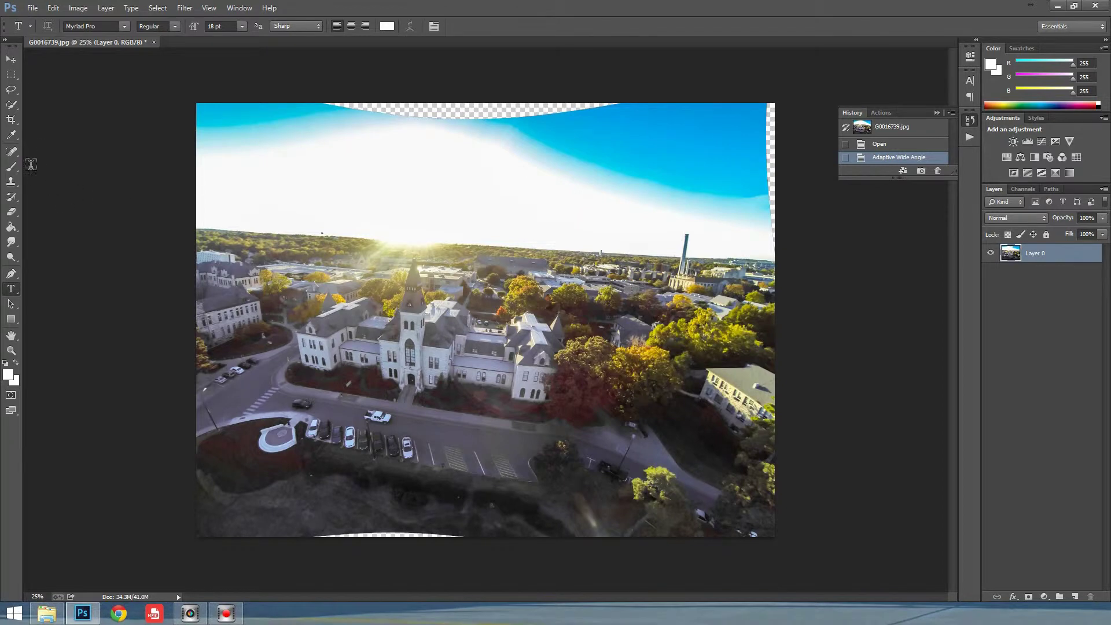
# Crop the Anderson Hall photo, rotating and tightening the edges to remove the transparent gaps
pyautogui.click(14, 120)
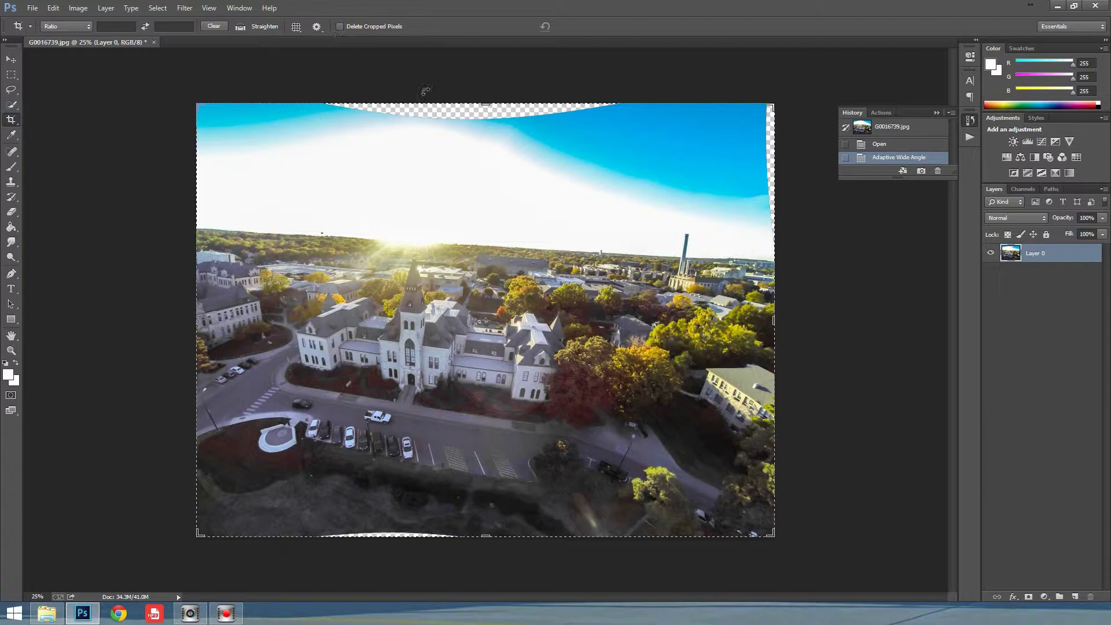
pyautogui.moveTo(174, 86); pyautogui.dragTo(154, 88)
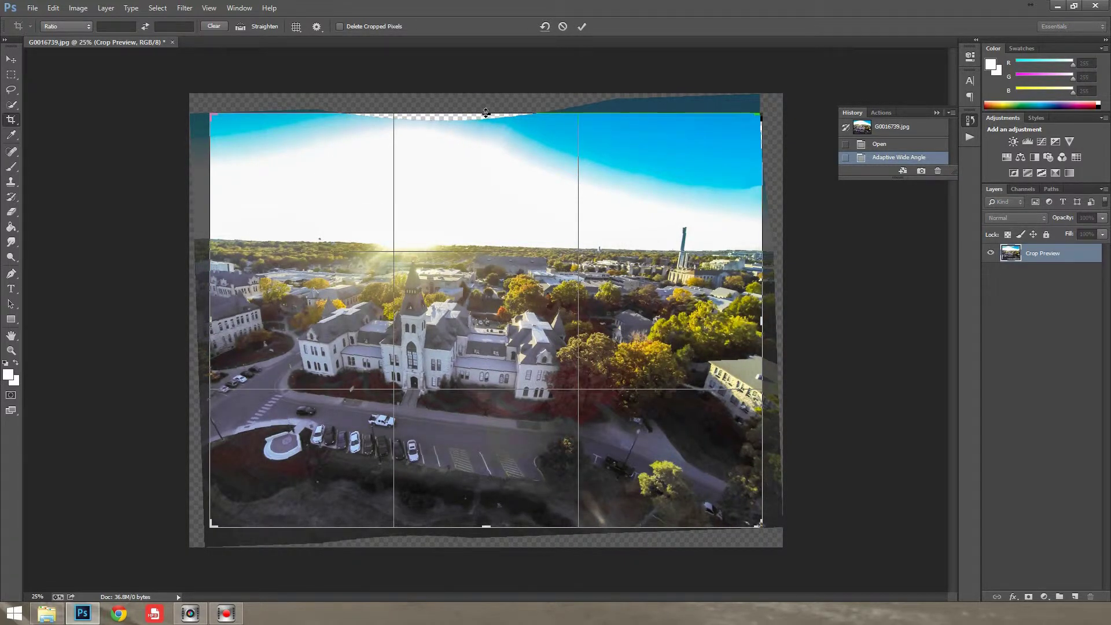
pyautogui.moveTo(486, 113); pyautogui.dragTo(485, 119)
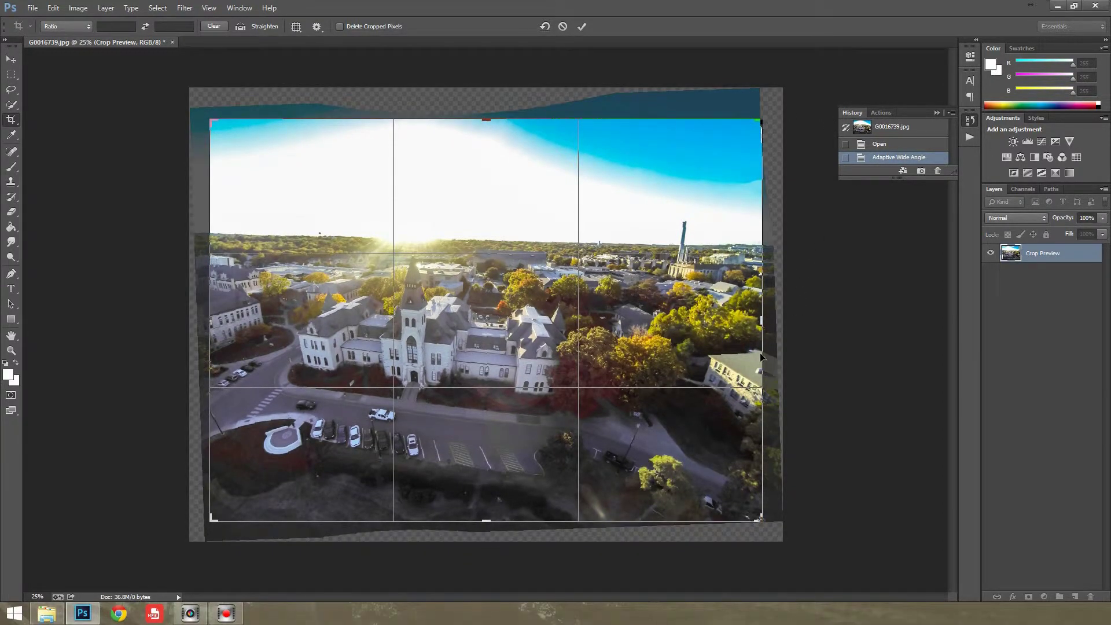
pyautogui.moveTo(762, 321); pyautogui.dragTo(760, 323)
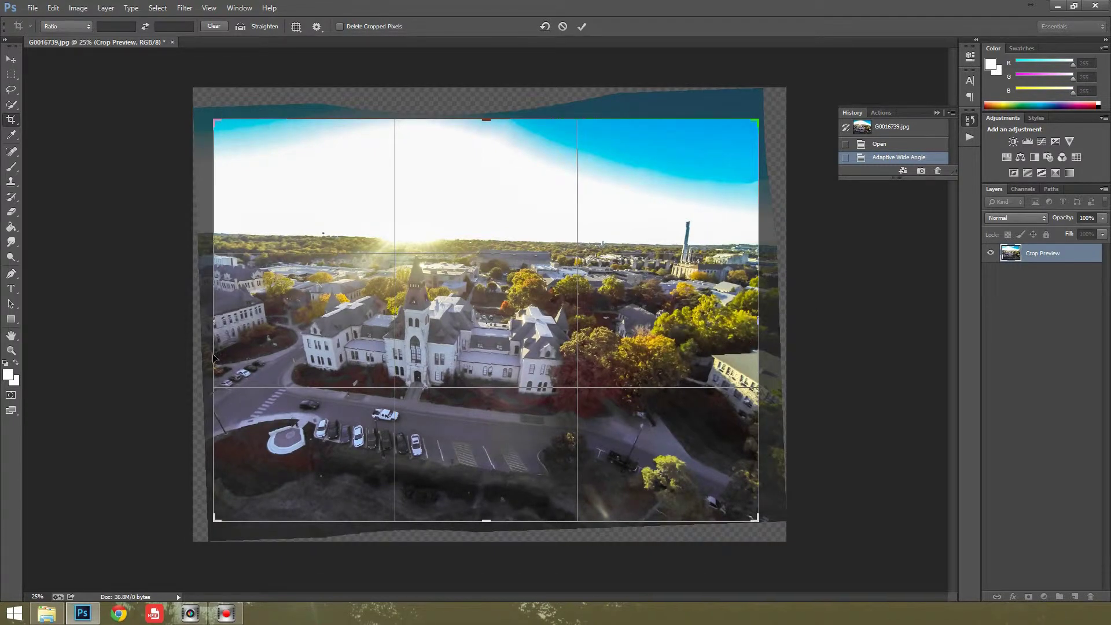
pyautogui.click(582, 27)
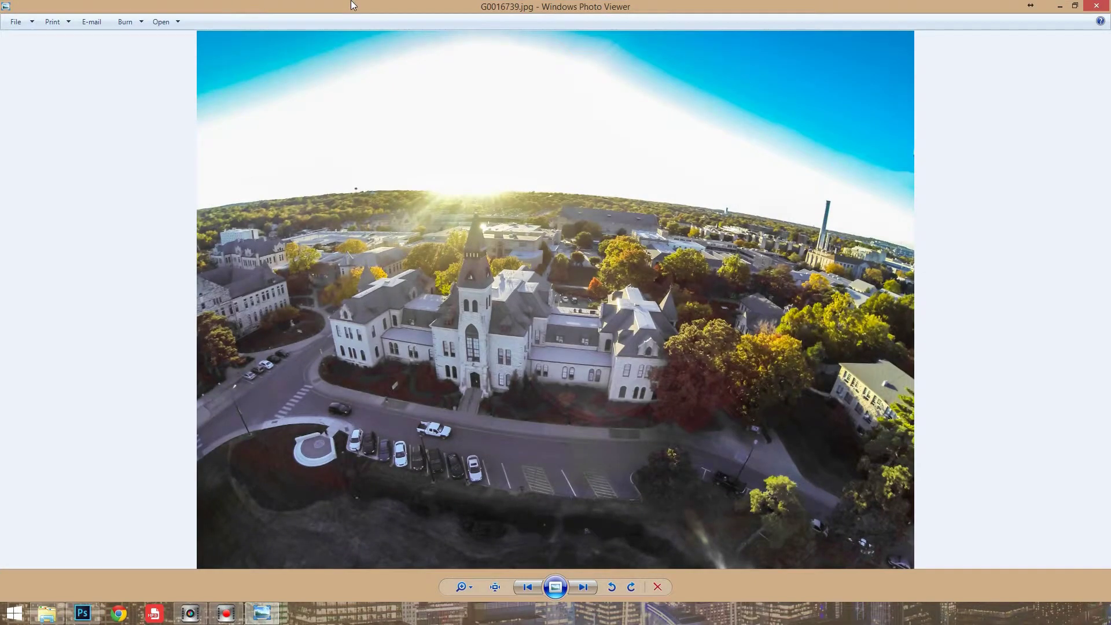
pyautogui.moveTo(351, 6); pyautogui.dragTo(189, 23)
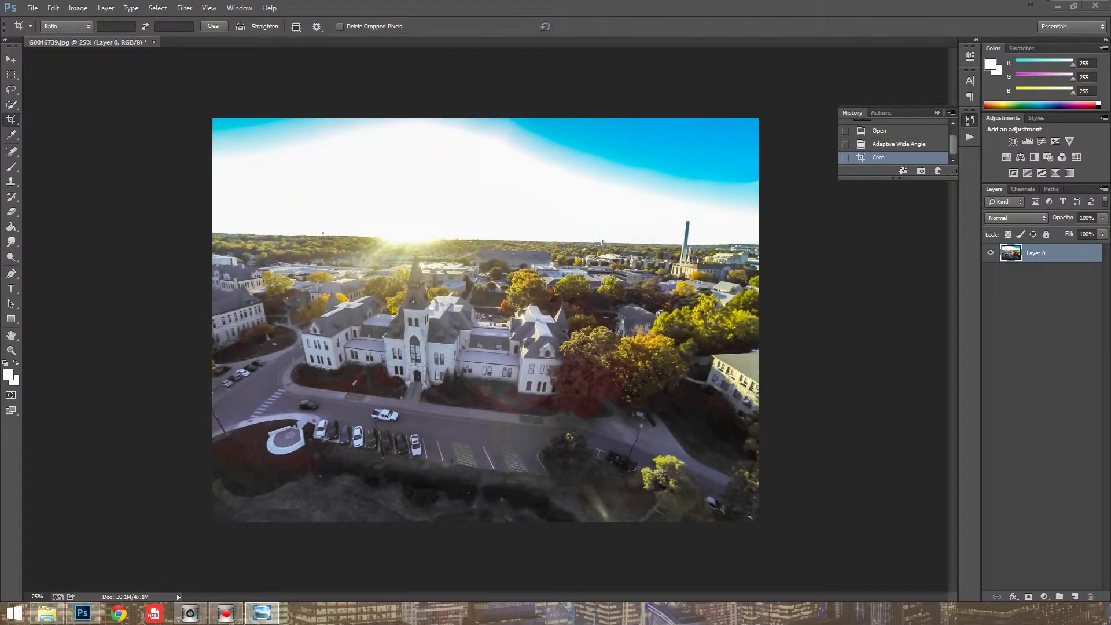
pyautogui.moveTo(0, 142); pyautogui.dragTo(985, 33)
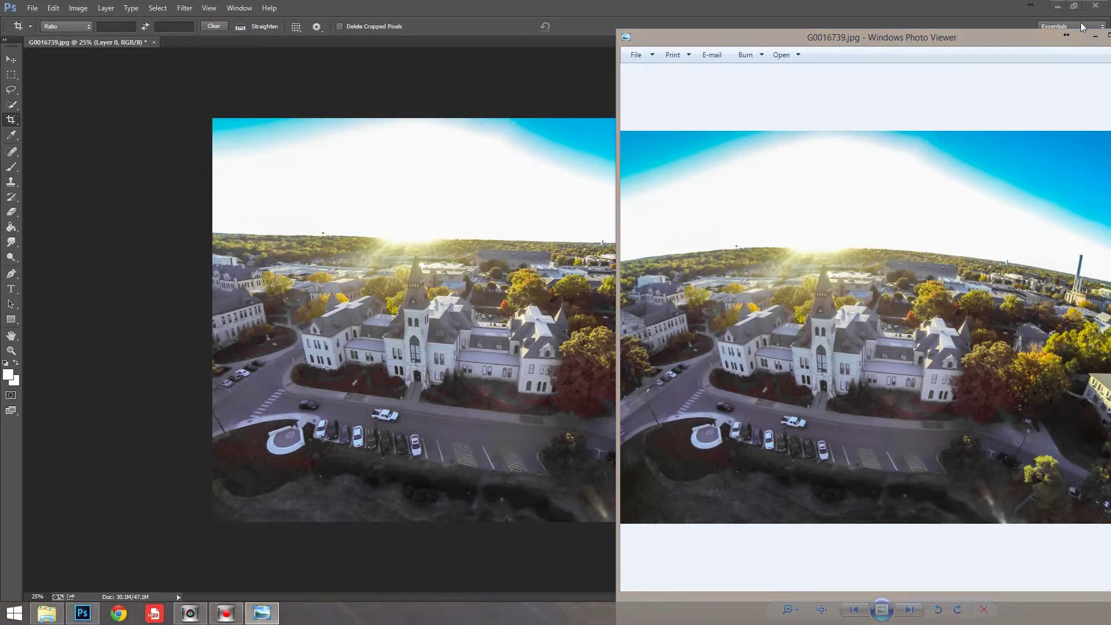
pyautogui.click(1008, 38)
pyautogui.moveTo(1008, 38); pyautogui.dragTo(724, 43)
pyautogui.click(808, 42)
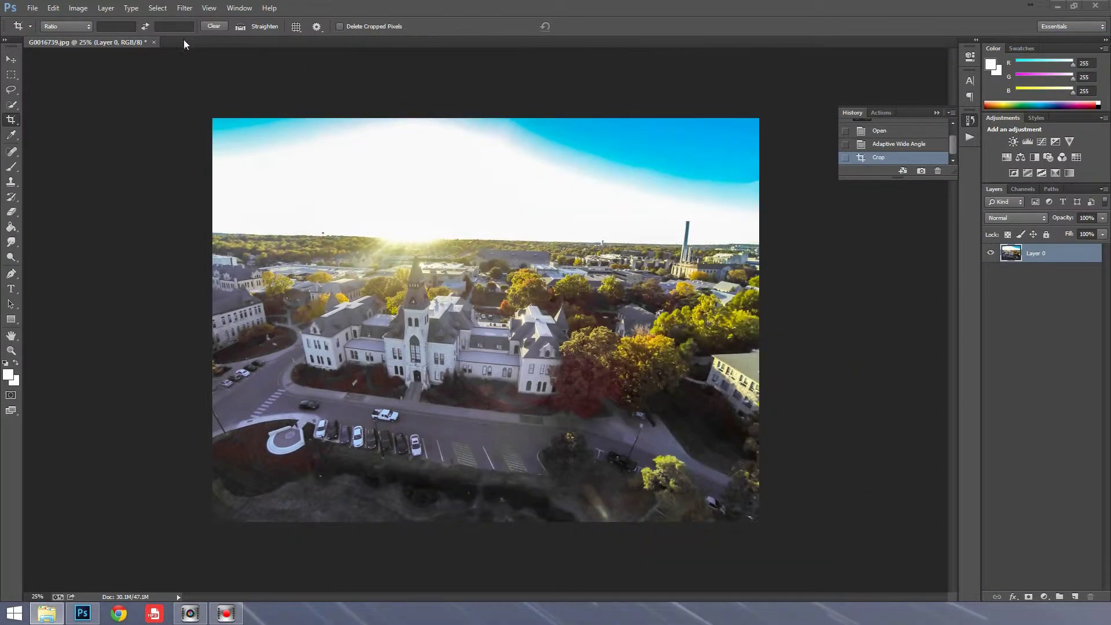
# Close the Anderson Hall document without saving and open G0046656.jpg
pyautogui.click(155, 43)
pyautogui.click(557, 231)
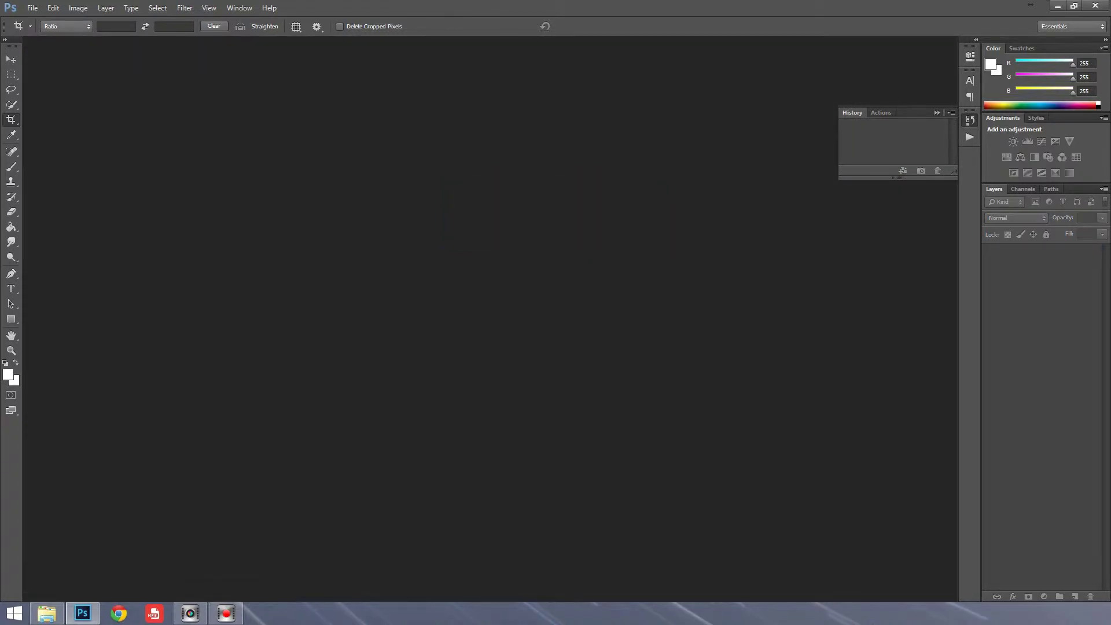
pyautogui.moveTo(1, 255); pyautogui.dragTo(139, 258)
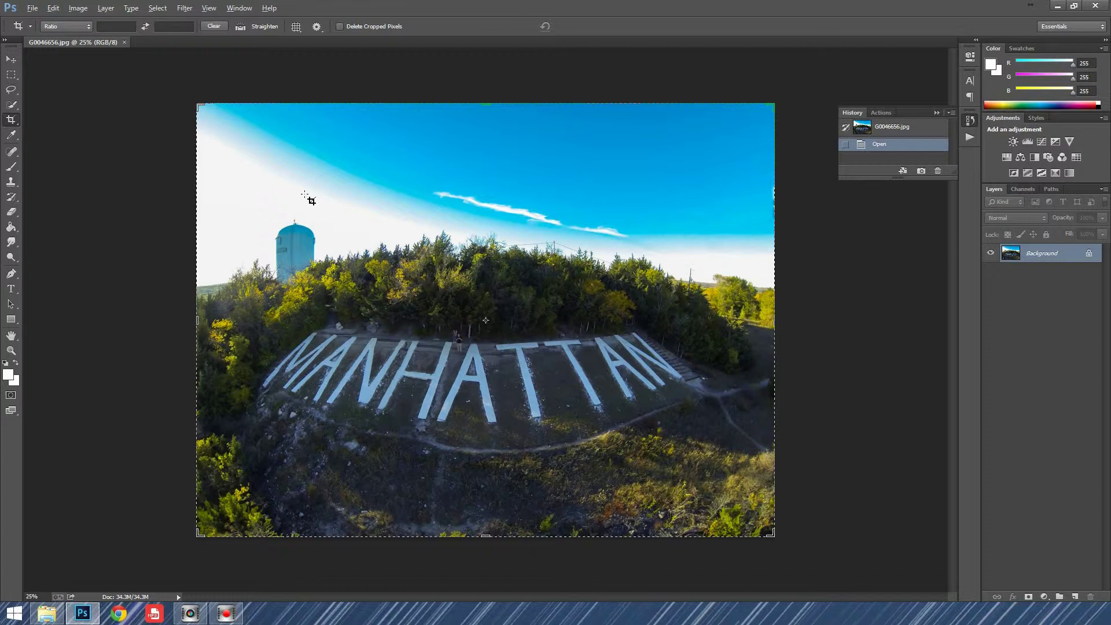
# Open Adaptive Wide Angle with Ctrl+Alt+Shift+A and enlarge its window to fill the screen
pyautogui.press('ctrl')
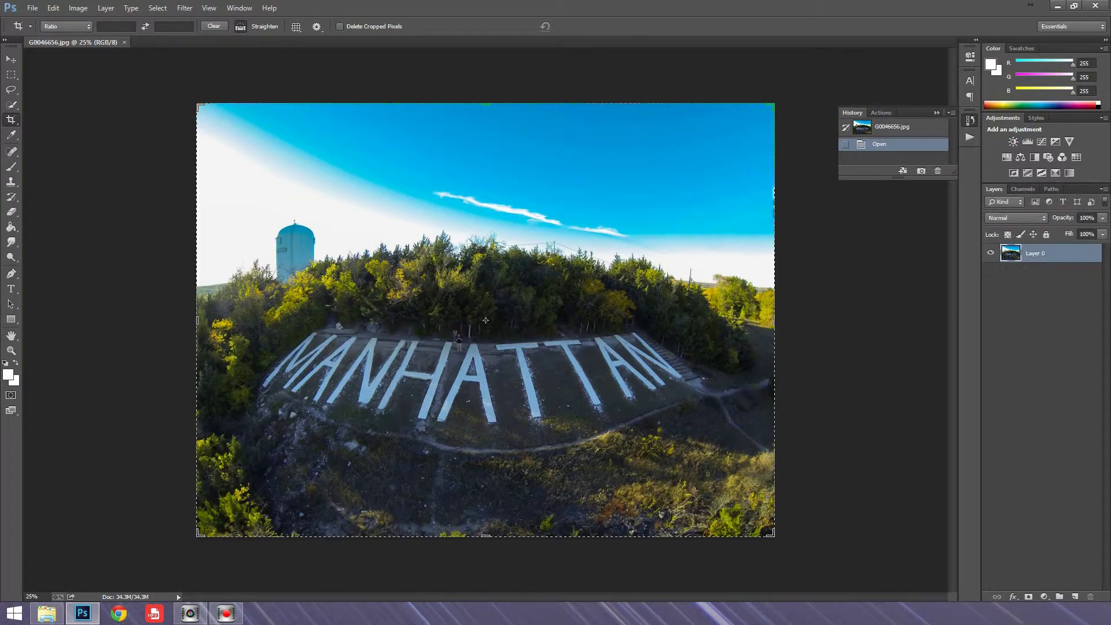
pyautogui.hotkey('ctrl', 'alt', 'shift', 'a')
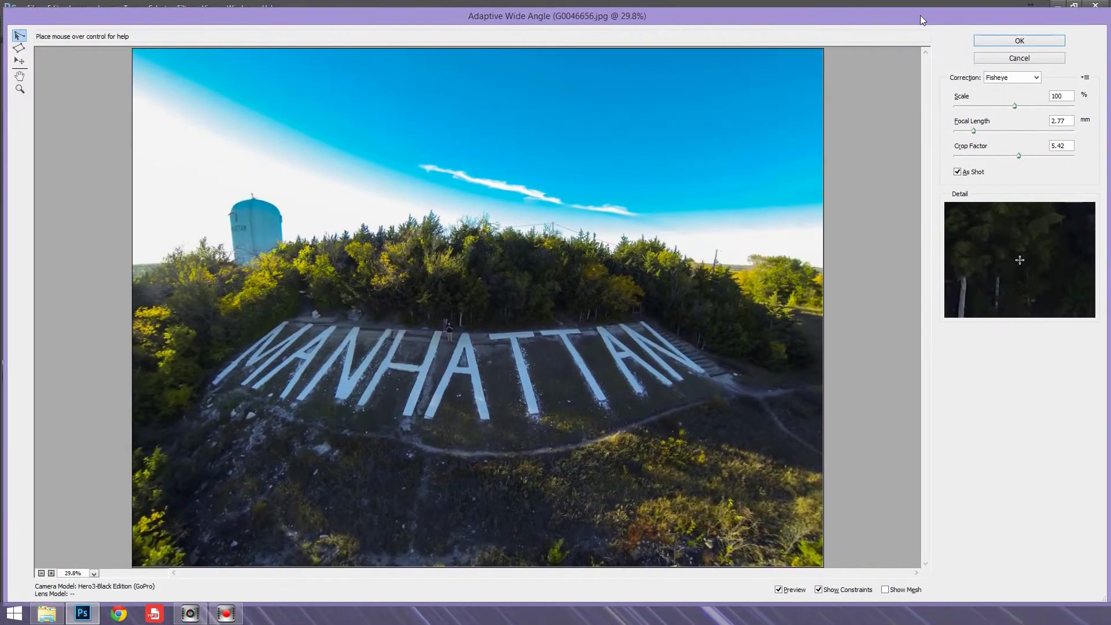
pyautogui.moveTo(920, 16)
pyautogui.mouseDown()
pyautogui.moveTo(947, 14)
pyautogui.moveTo(918, 8)
pyautogui.mouseUp()
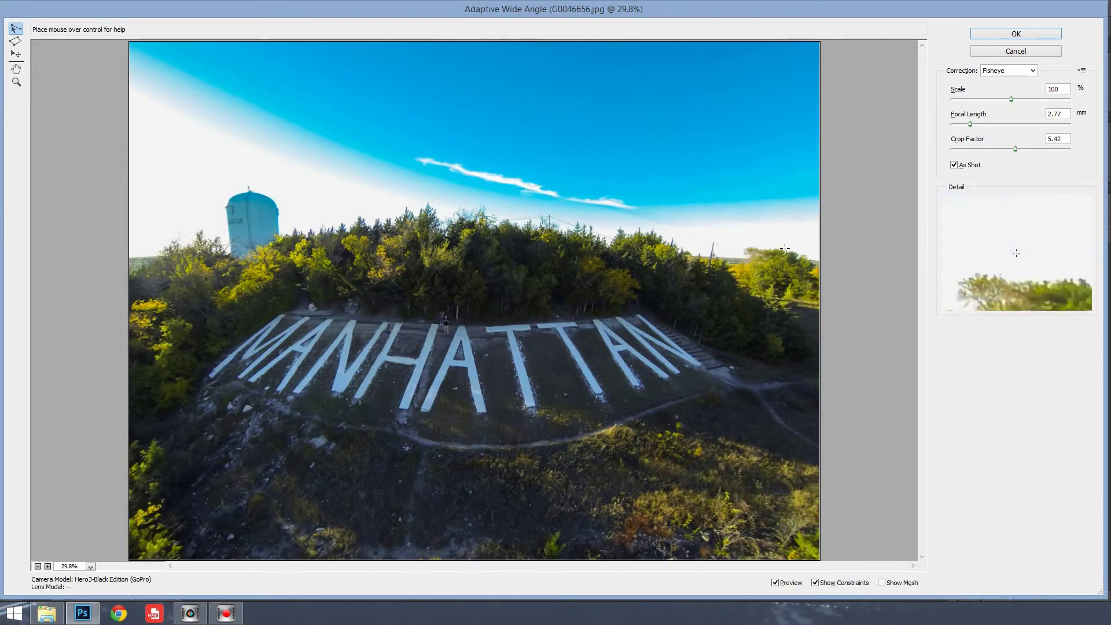
# Add a treeline horizon constraint, reshape it flat, and apply the correction at 3.92 mm focal length
pyautogui.click(815, 259)
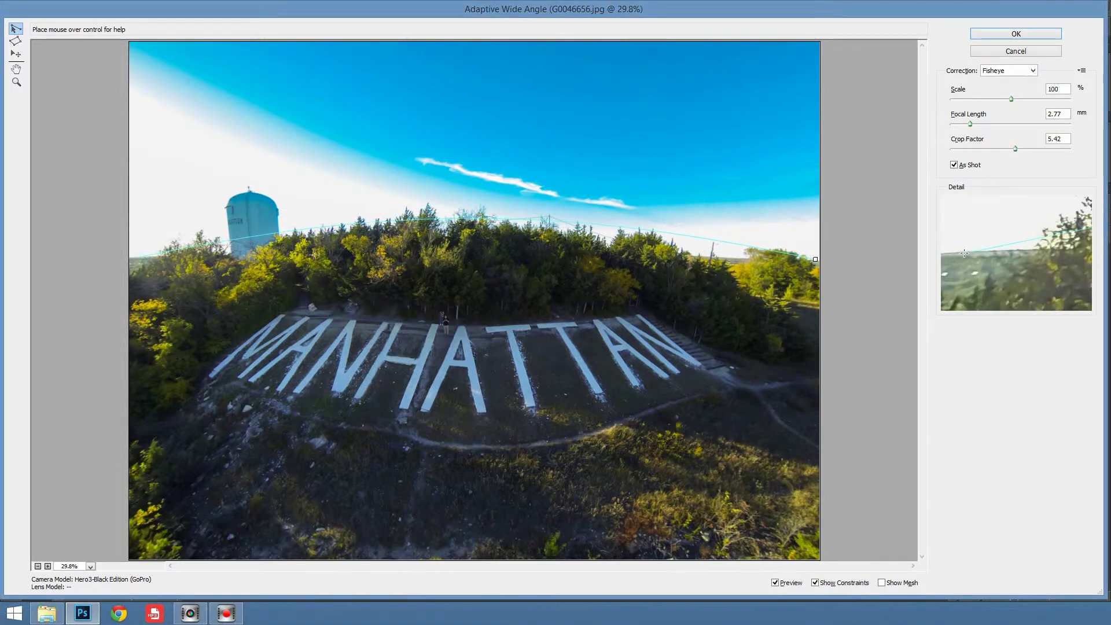
pyautogui.click(133, 256)
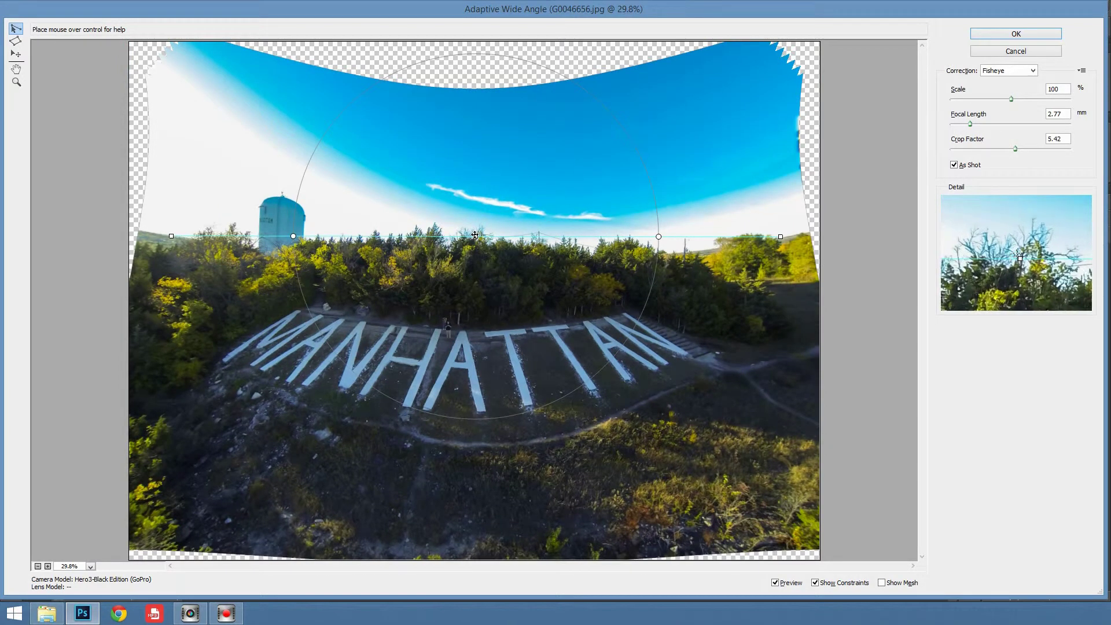
pyautogui.moveTo(474, 235); pyautogui.dragTo(483, 264)
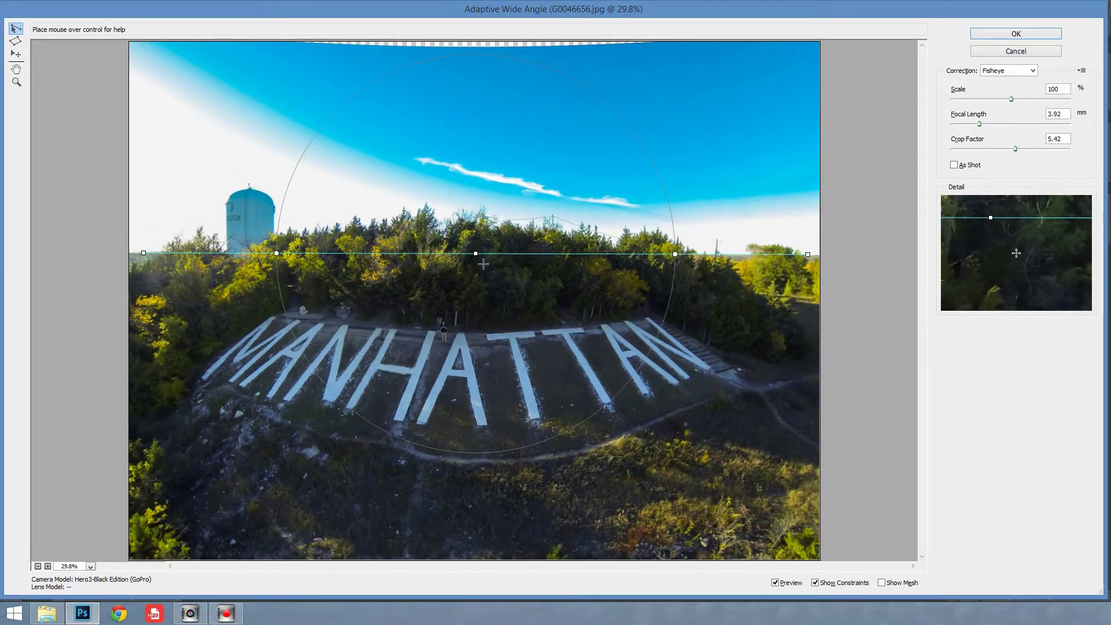
pyautogui.click(988, 31)
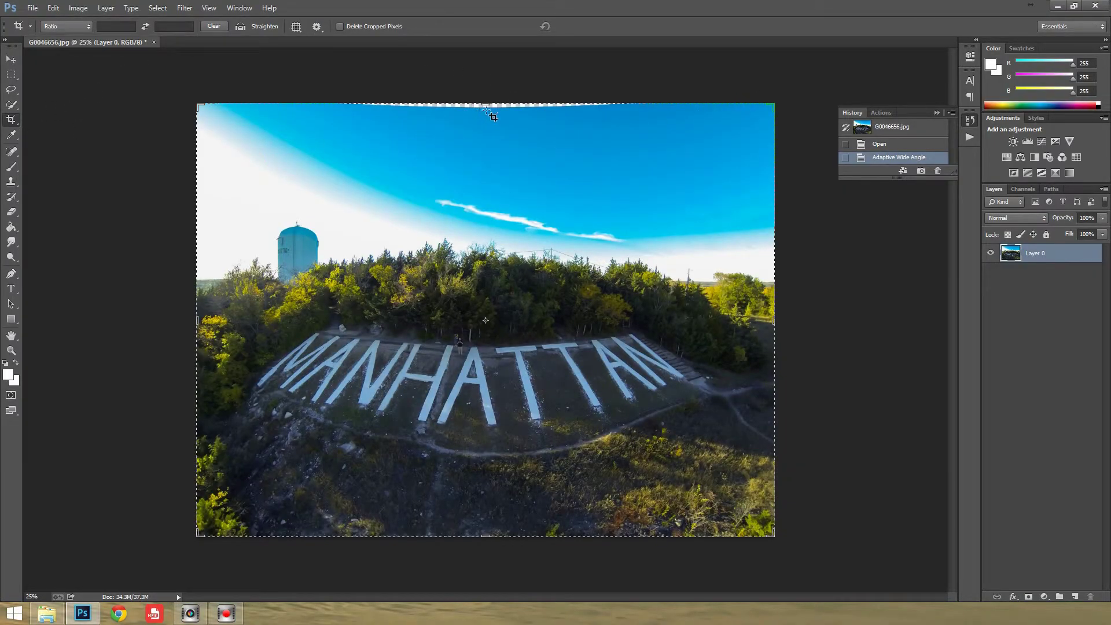
# Lower the crop's top edge to trim the Manhattan photo's warped sky and commit it
pyautogui.moveTo(486, 100); pyautogui.dragTo(487, 109)
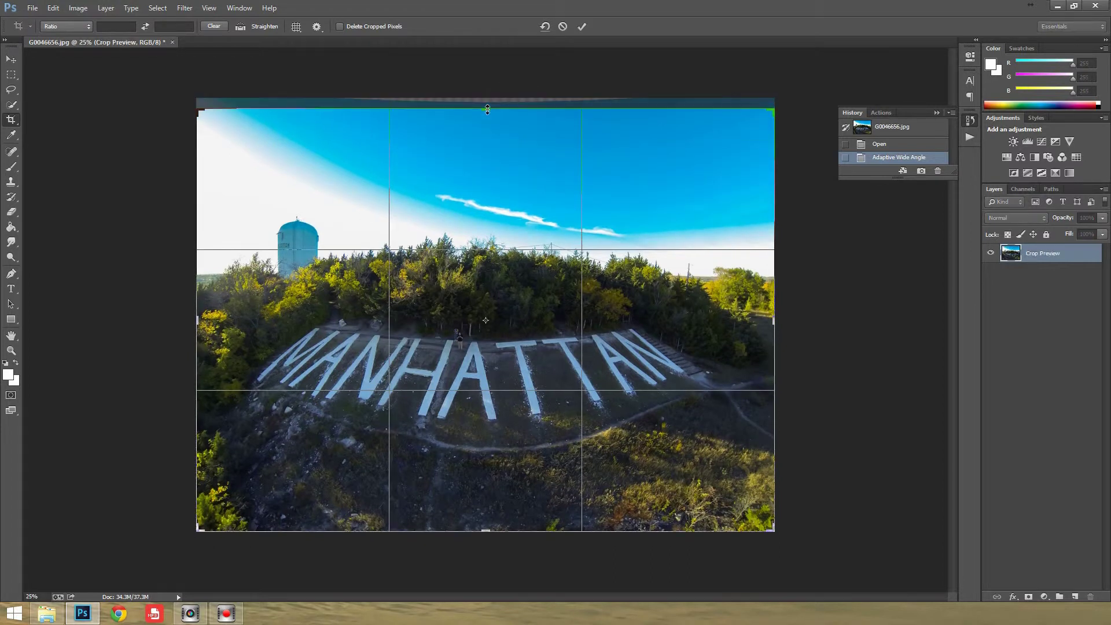
pyautogui.click(582, 26)
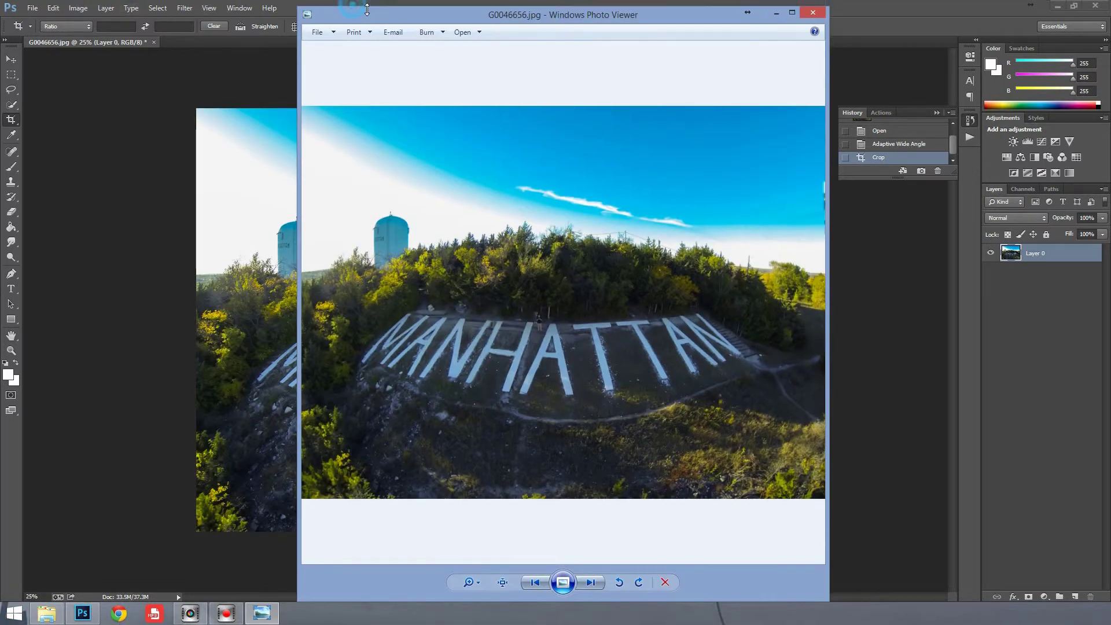
# Move the original G0046656.jpg viewer beside Photoshop to compare, then push it mostly off-screen left
pyautogui.moveTo(369, 14); pyautogui.dragTo(716, 26)
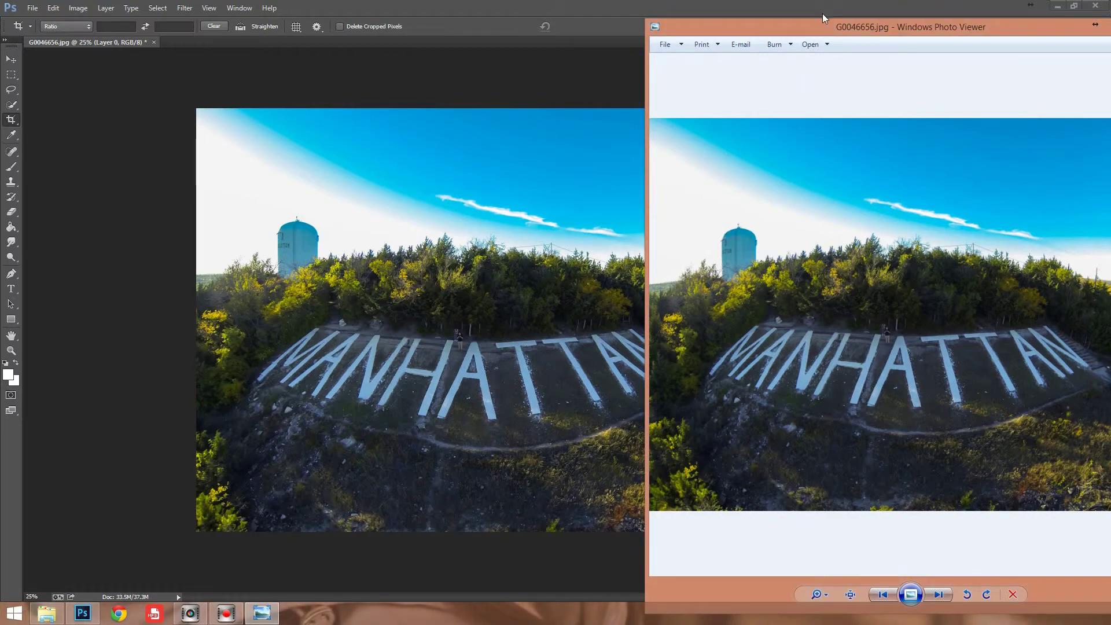
pyautogui.moveTo(817, 29); pyautogui.dragTo(0, 50)
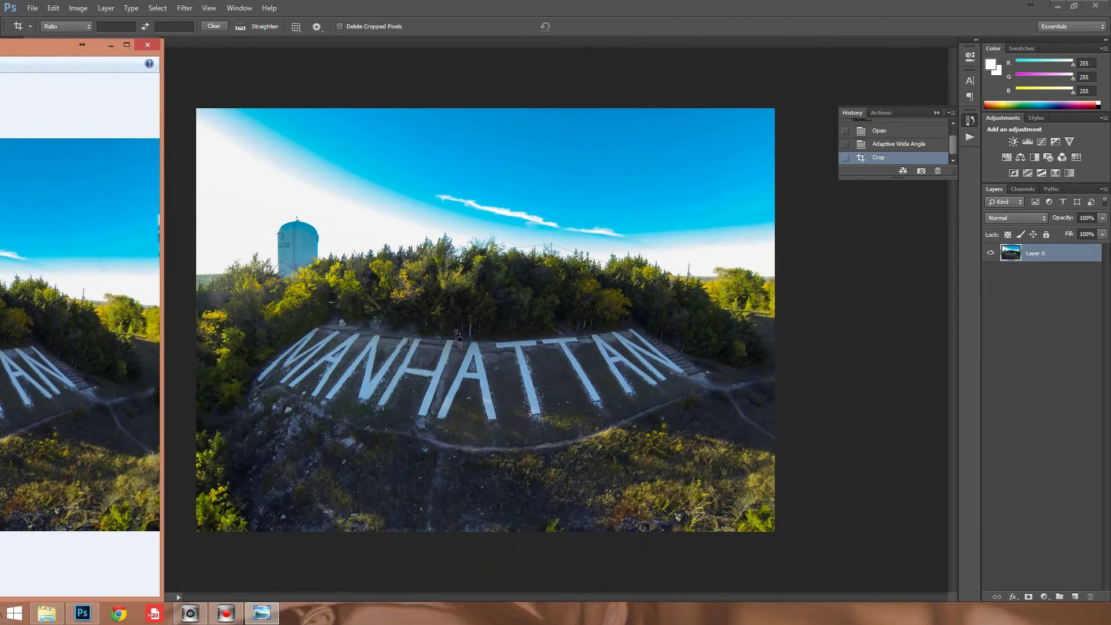
# Close the Photo Viewer window and the G0046656.jpg document, discarding unsaved changes
pyautogui.click(147, 46)
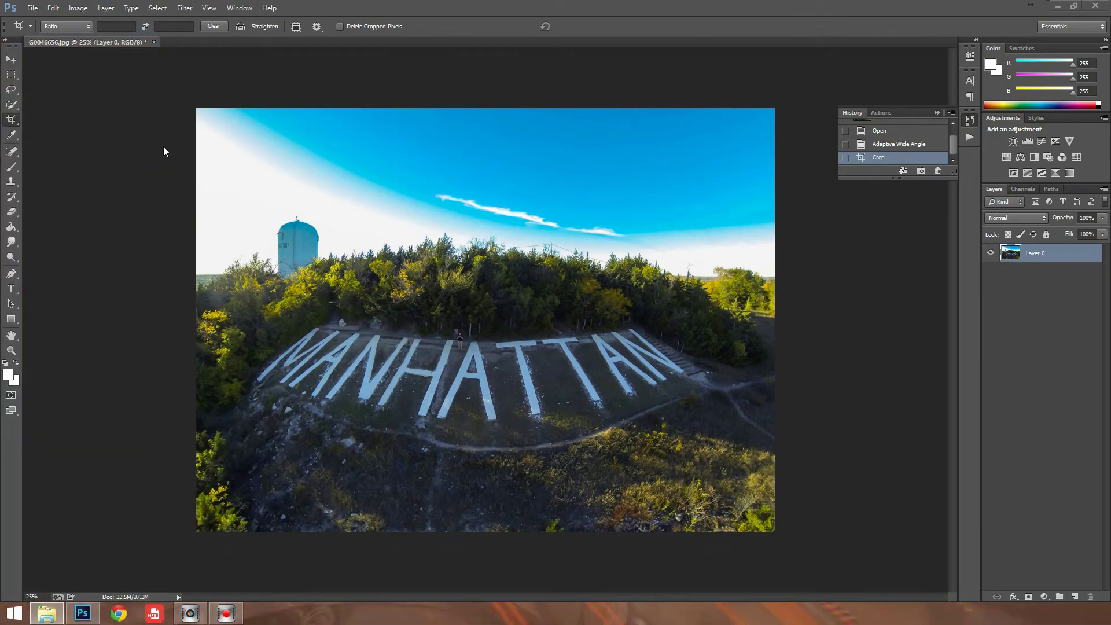
pyautogui.click(154, 43)
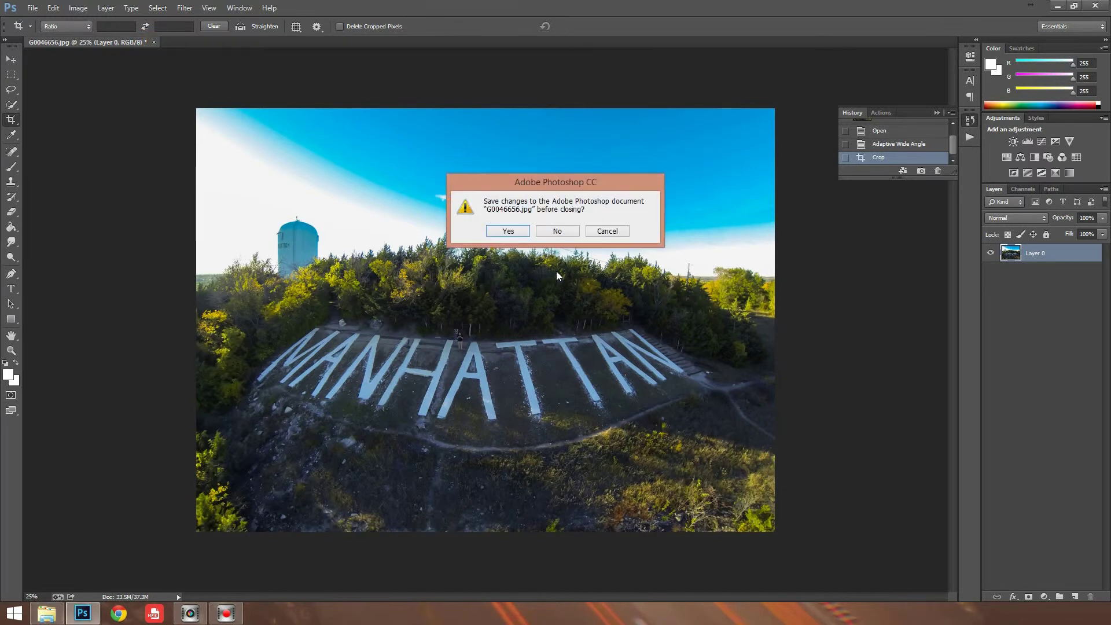
pyautogui.click(555, 232)
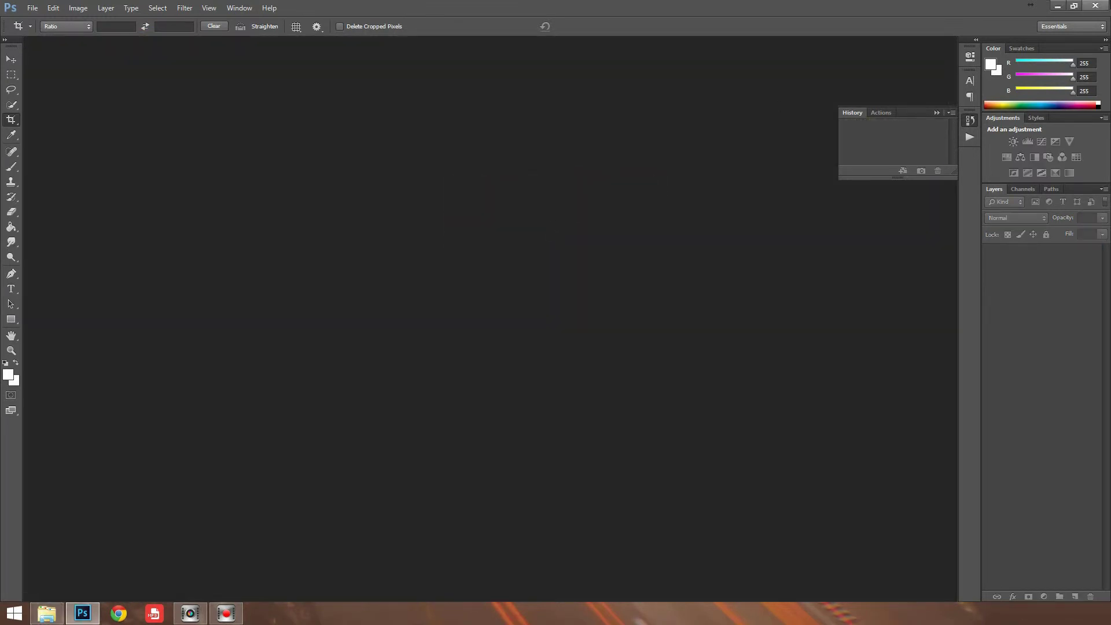